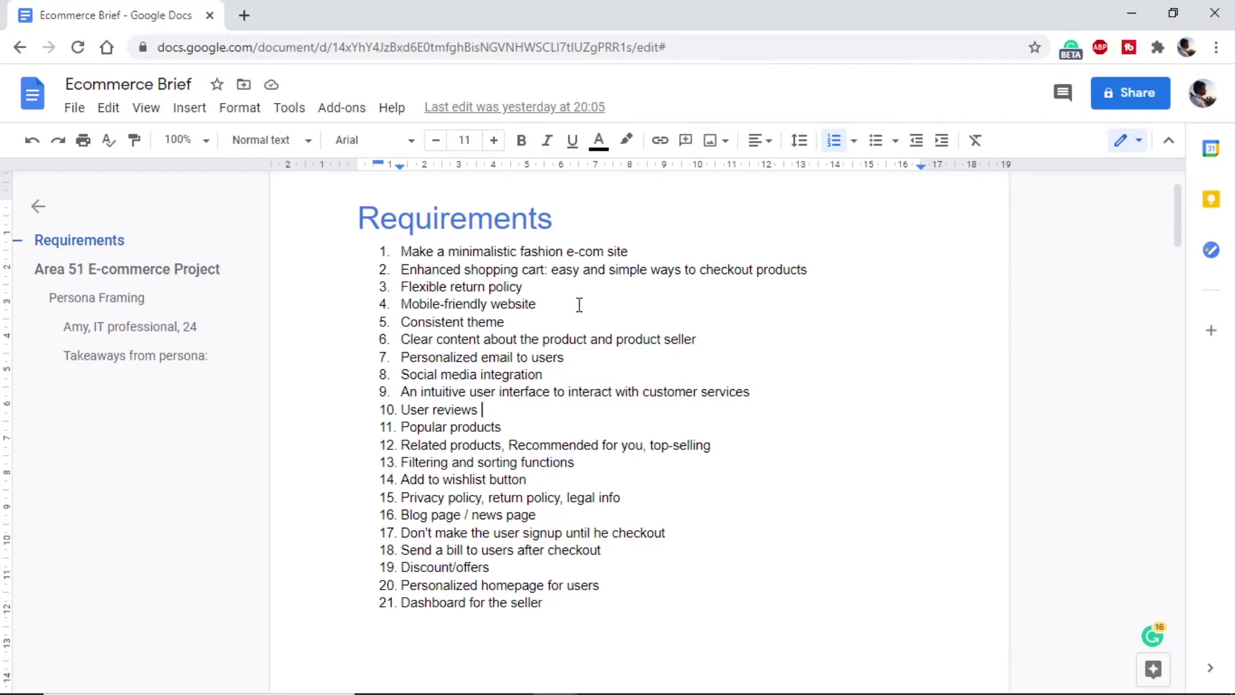
# Highlight the delayed-signup and personalized-homepage requirements, then clear the selection.
pyautogui.moveTo(678, 532); pyautogui.dragTo(404, 539)
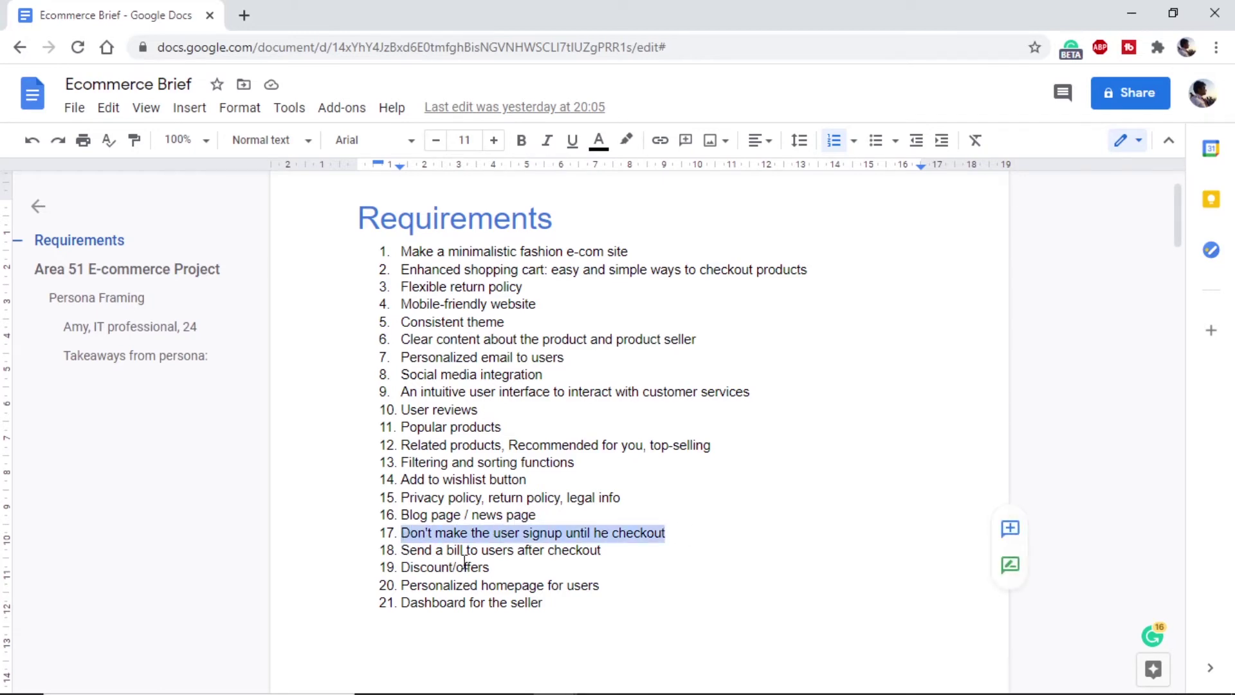
pyautogui.moveTo(600, 585); pyautogui.dragTo(421, 587)
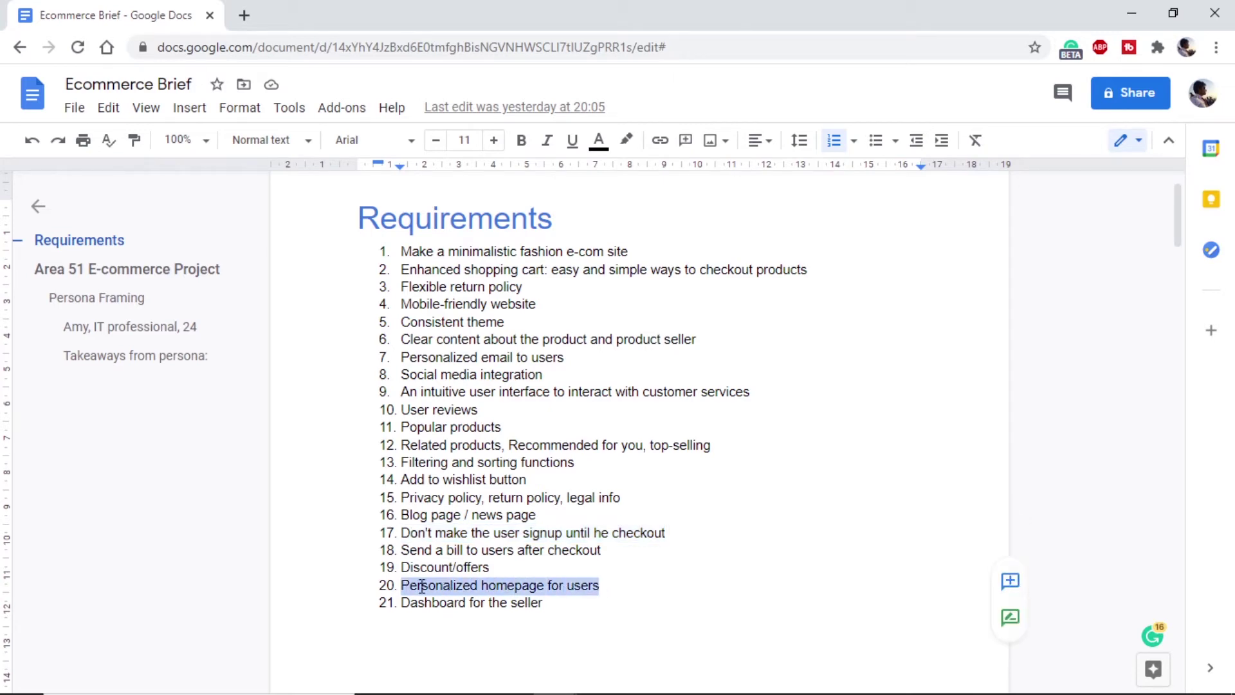
pyautogui.click(494, 569)
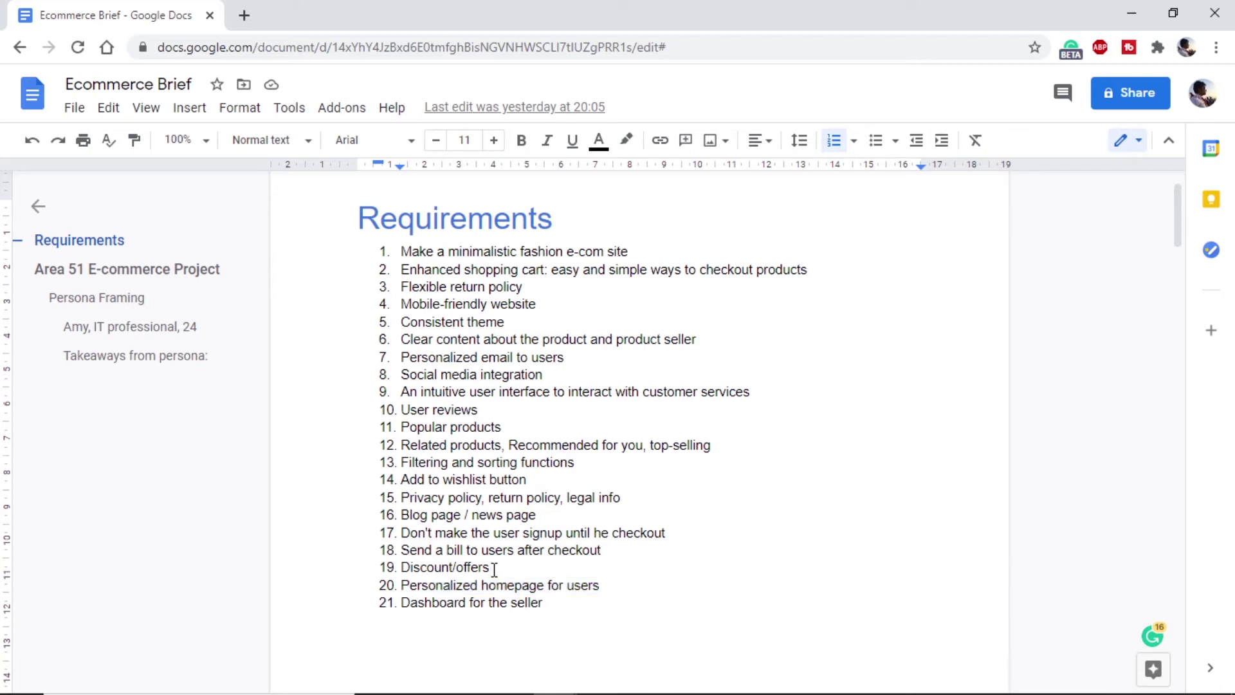
# Highlight the Area 51 E-commerce Project heading, then 'Area 51' and the project name 'Area51.com'.
pyautogui.scroll(-6, 534, 518)
pyautogui.scroll(-8, 533, 517)
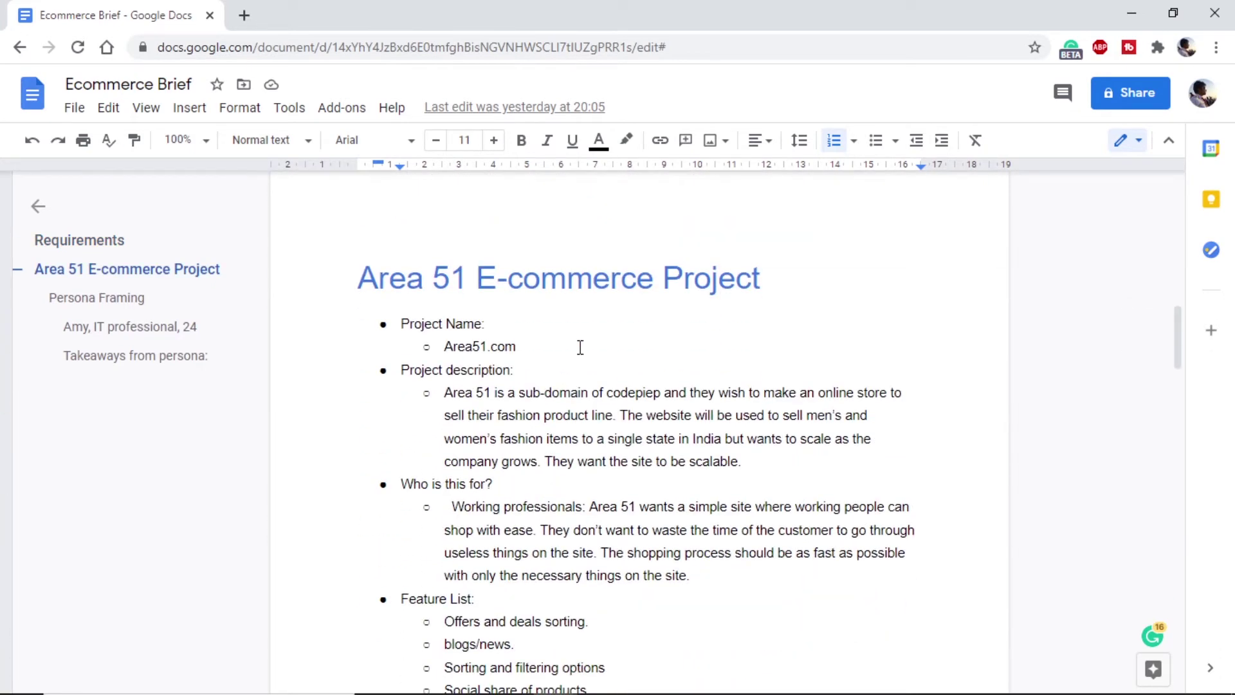
pyautogui.moveTo(358, 277); pyautogui.dragTo(763, 285)
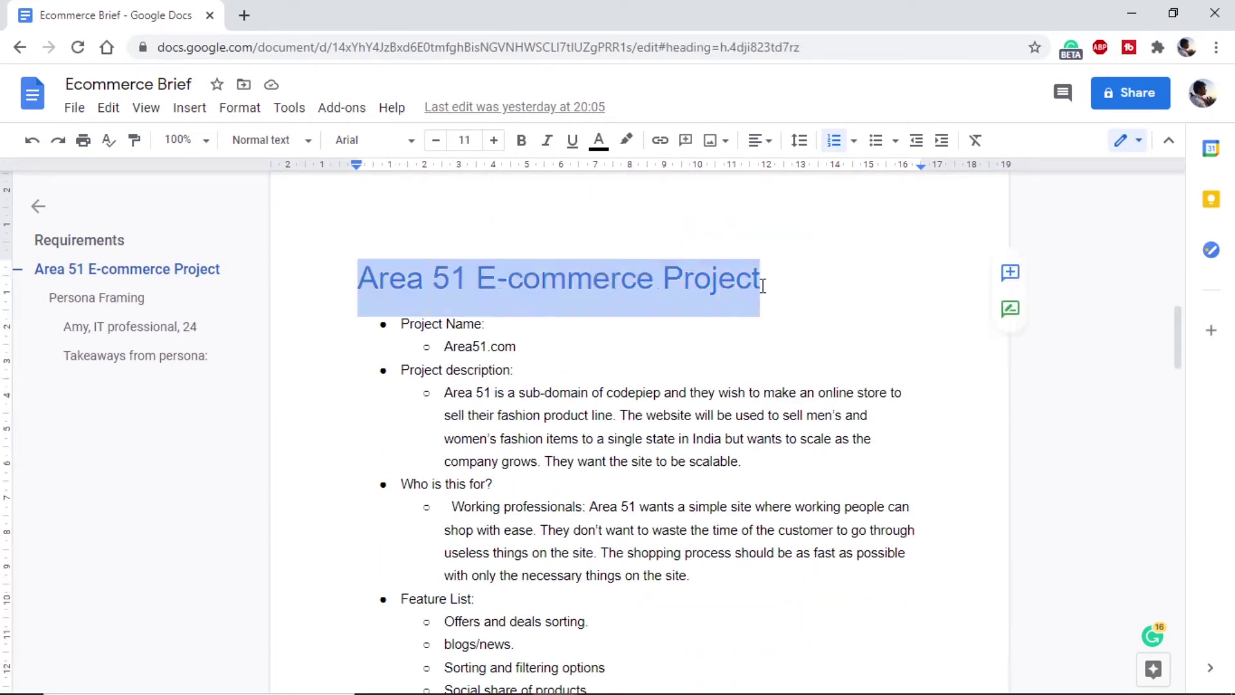
pyautogui.click(654, 277)
pyautogui.moveTo(463, 275); pyautogui.dragTo(368, 278)
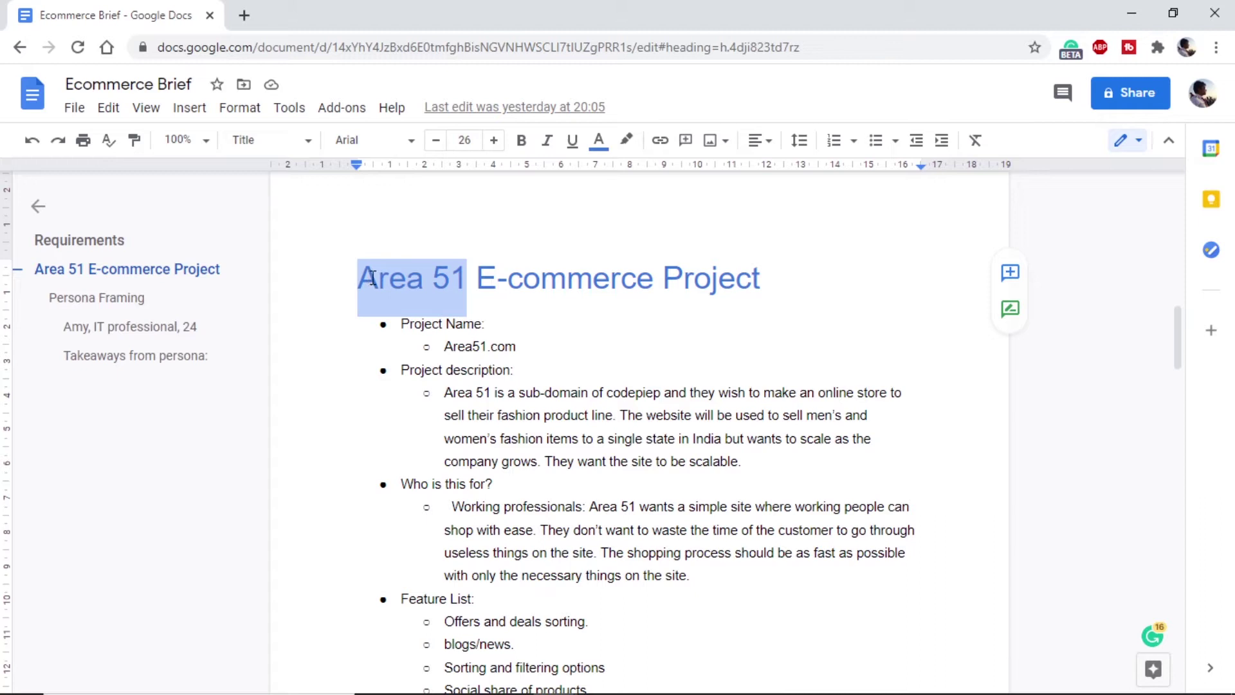
pyautogui.click(373, 280)
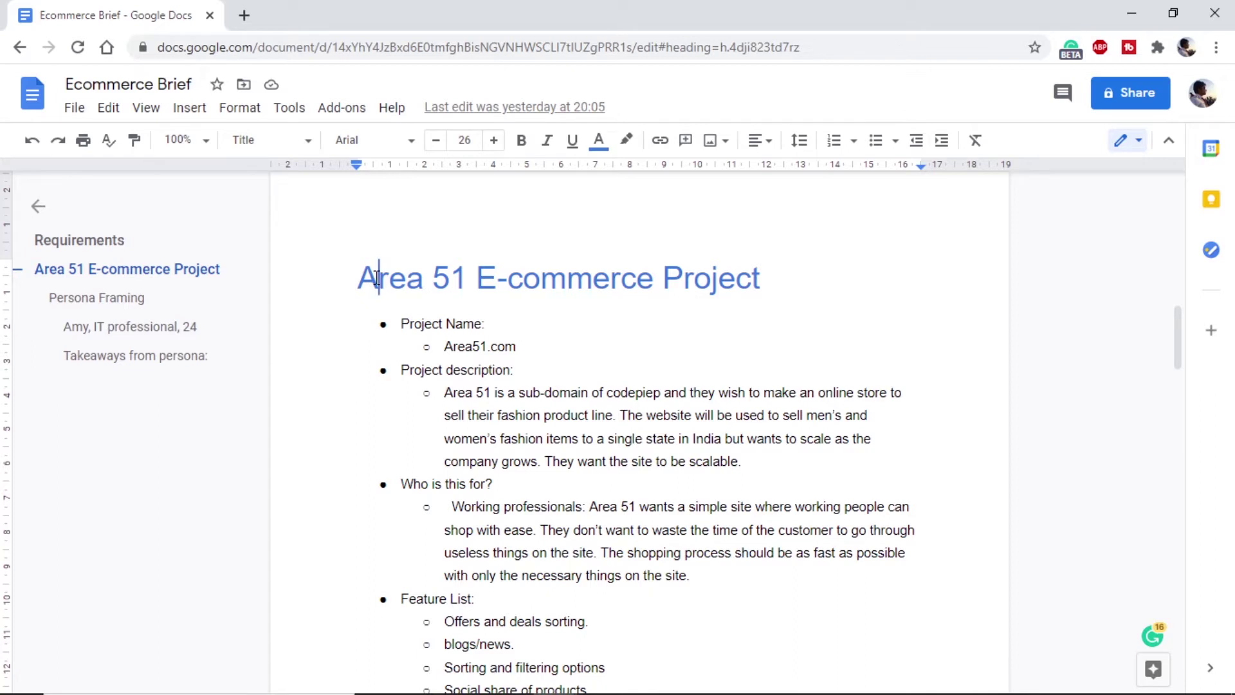
pyautogui.moveTo(447, 346); pyautogui.dragTo(543, 347)
pyautogui.click(542, 351)
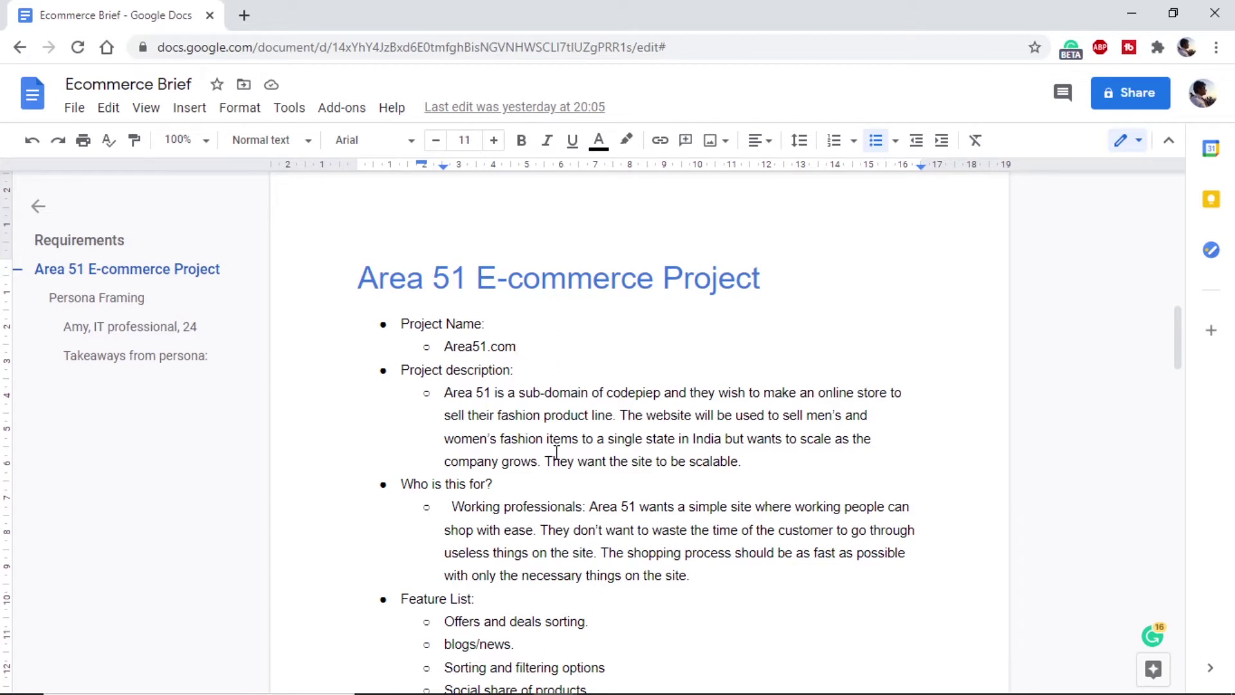
# Place the caret after the target audience description, then after the 'Feature List:' label.
pyautogui.scroll(-3, 557, 452)
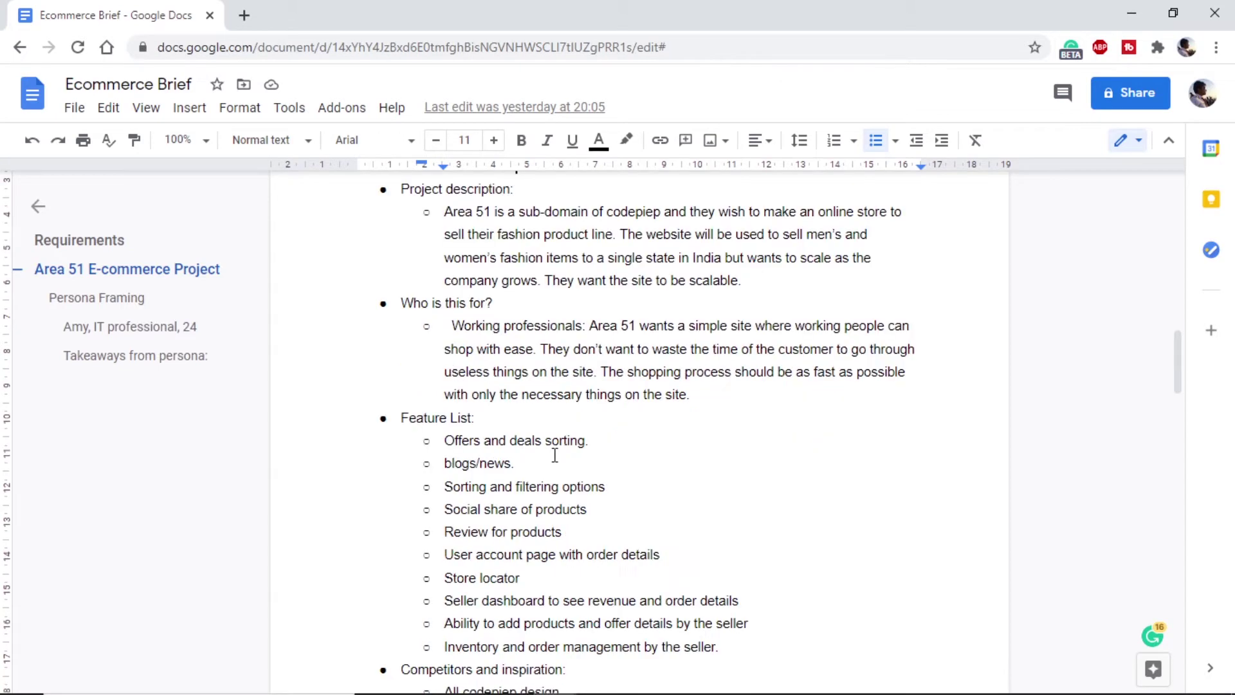
pyautogui.click(696, 401)
pyautogui.click(719, 424)
pyautogui.scroll(-1, 719, 424)
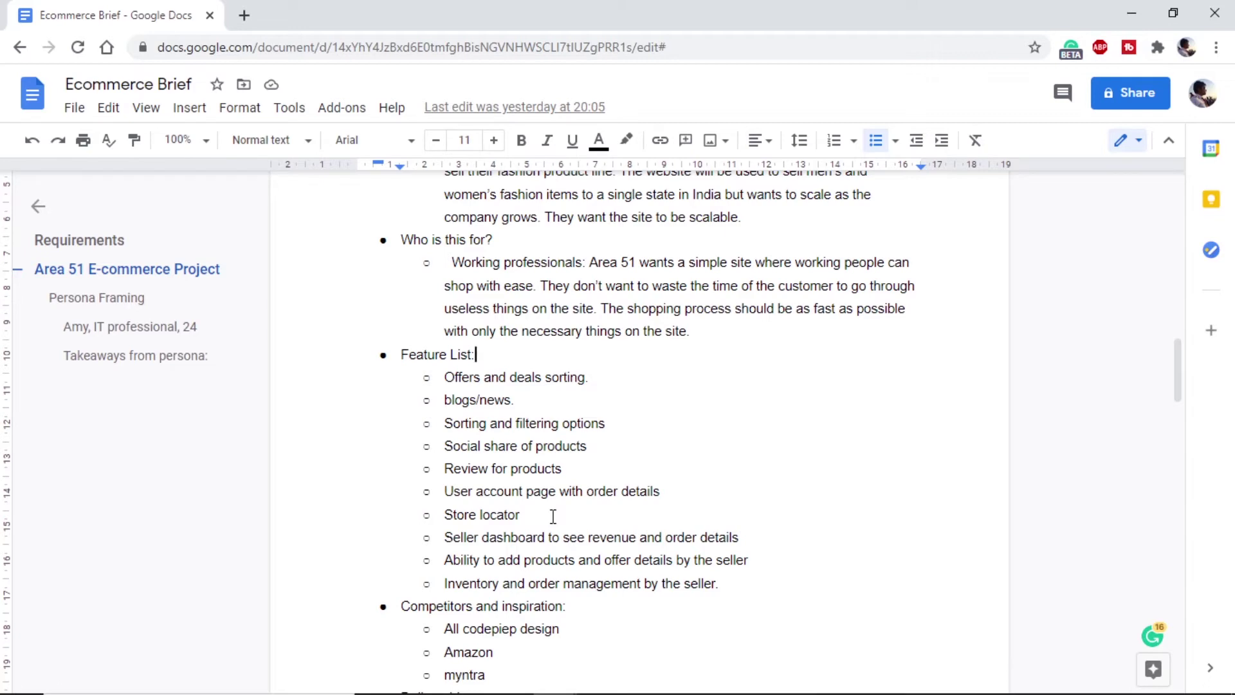
# Highlight the 'All codepiep design' inspiration item, then drag the scrollbar down to Deliverables.
pyautogui.scroll(-3, 598, 514)
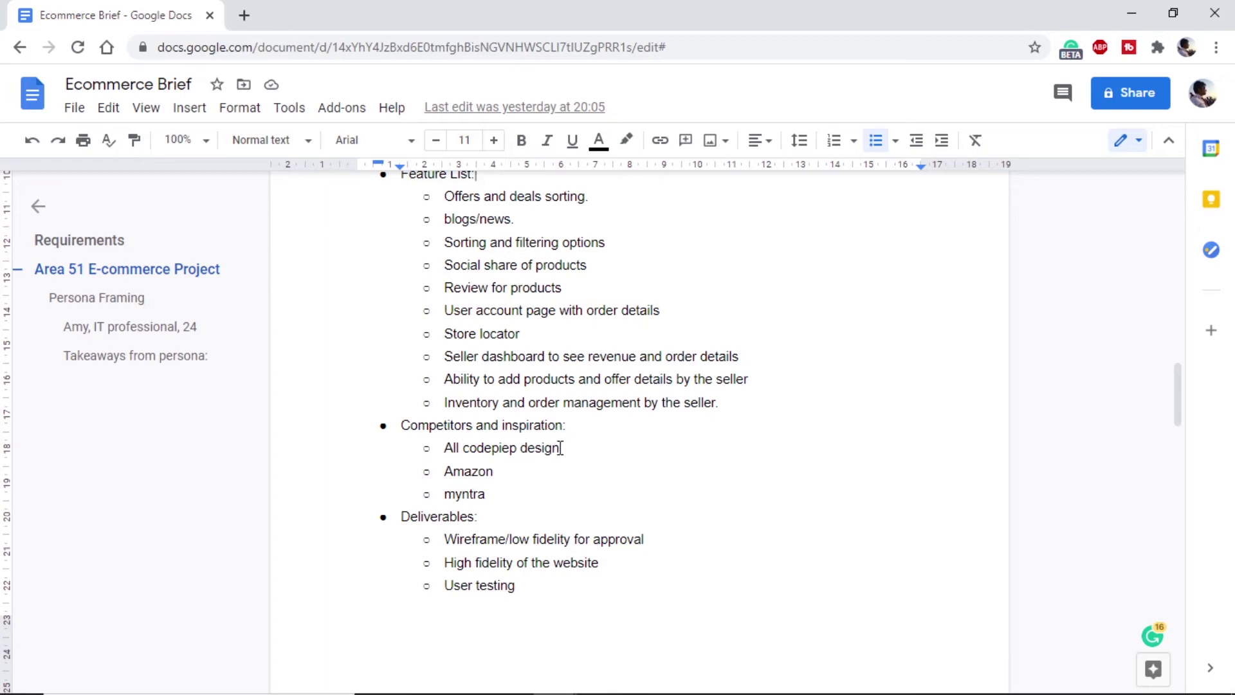
pyautogui.moveTo(561, 447); pyautogui.dragTo(448, 445)
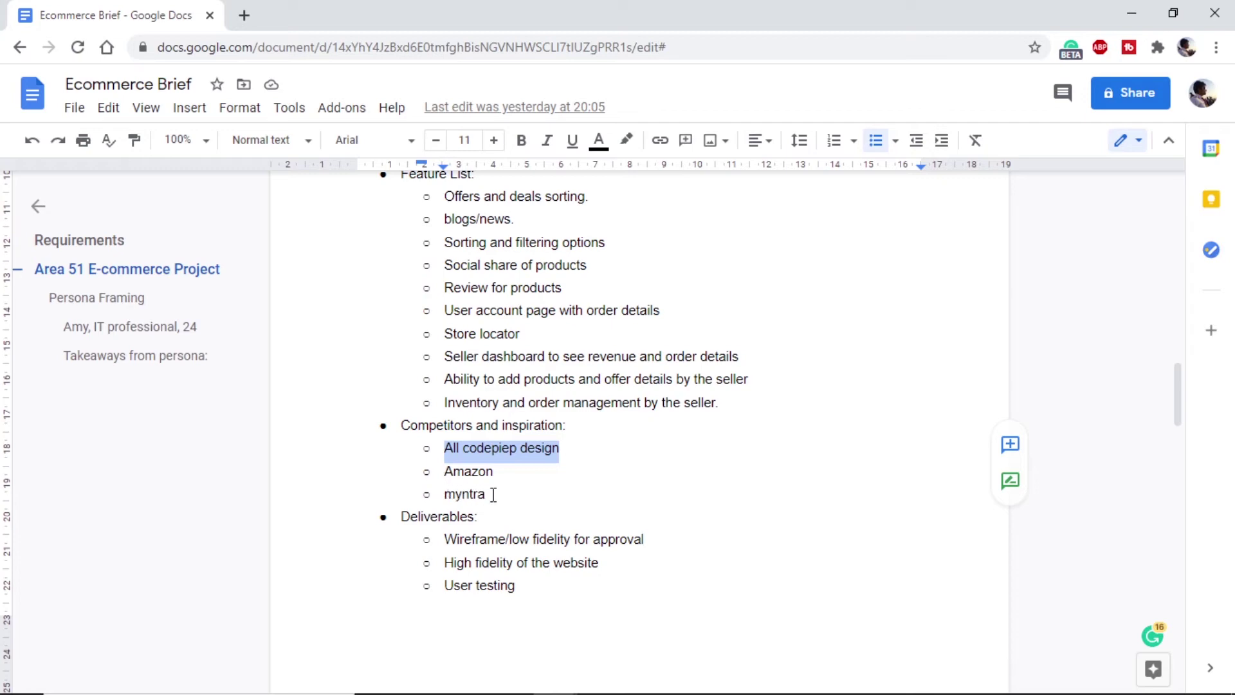
pyautogui.moveTo(1177, 396); pyautogui.dragTo(1180, 426)
pyautogui.moveTo(1176, 423); pyautogui.dragTo(1175, 423)
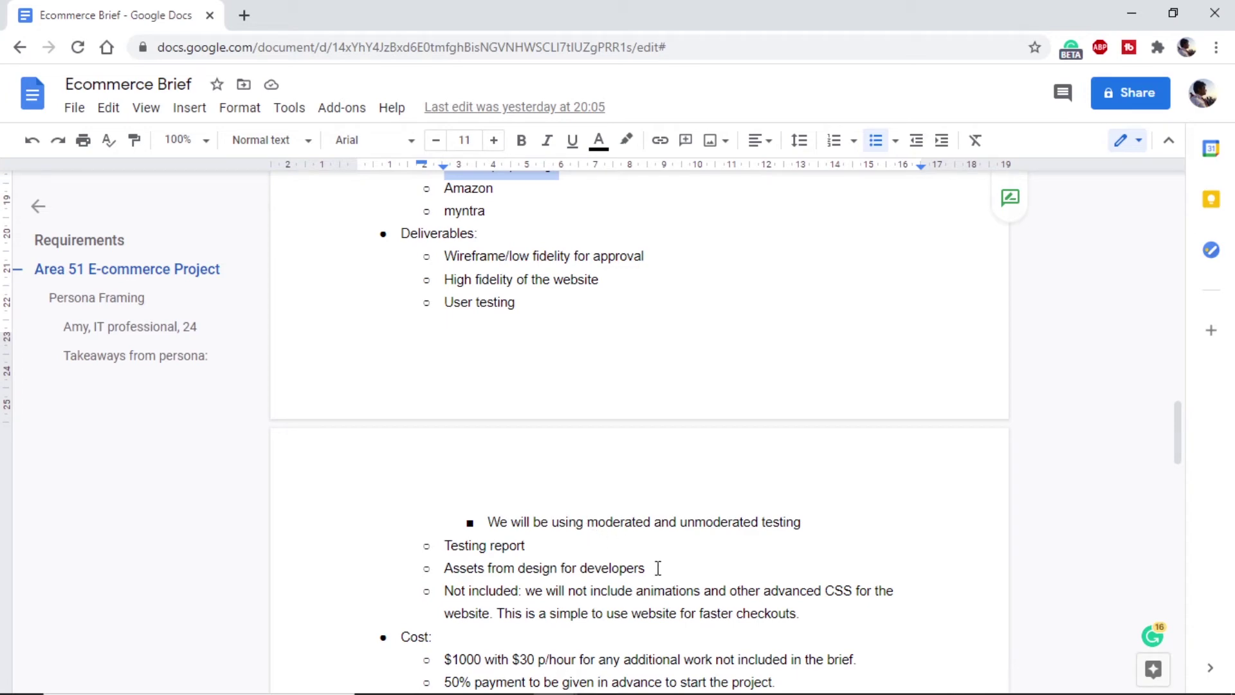
pyautogui.tripleClick(812, 616)
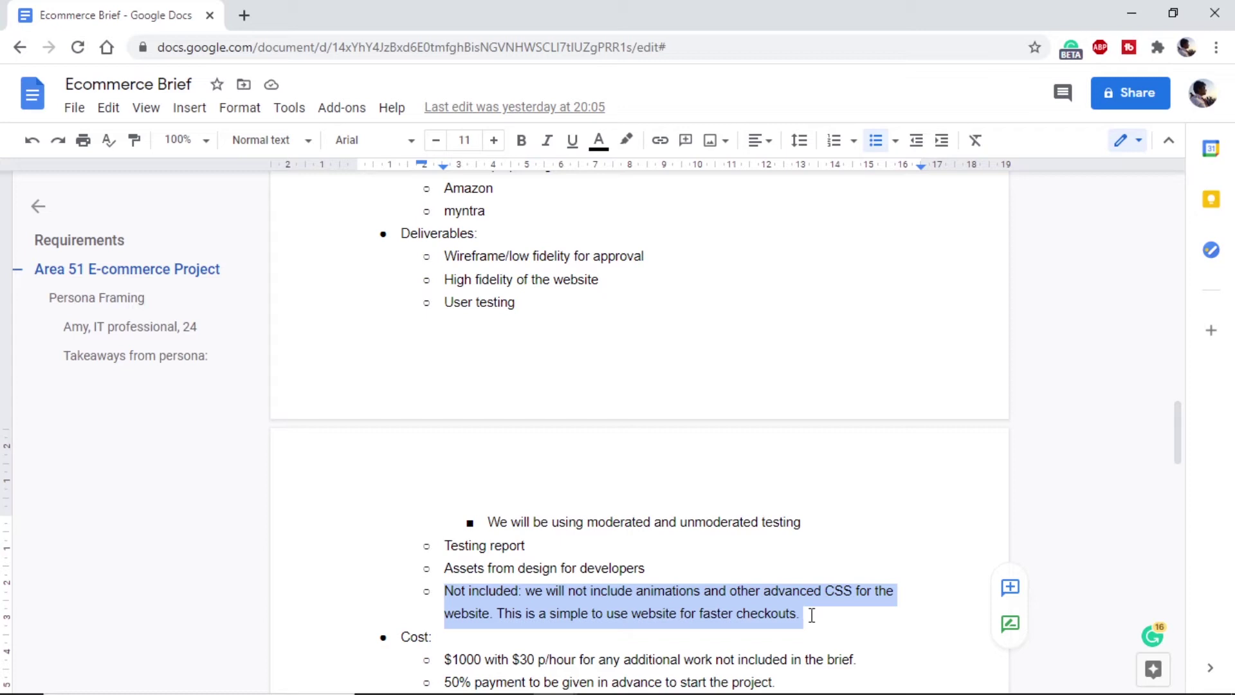
pyautogui.click(812, 615)
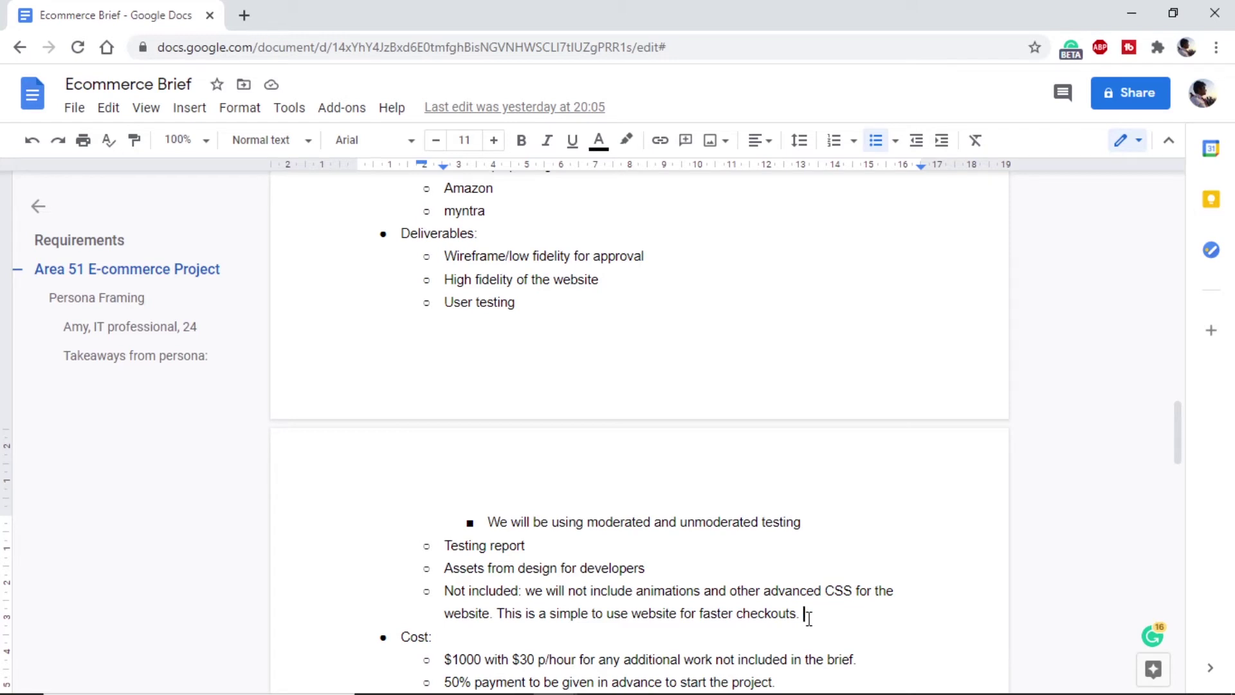
# Highlight the Cost figures: $1000 project cost, $30 p/hour extra rate and 50% advance payment.
pyautogui.scroll(-4, 1164, 428)
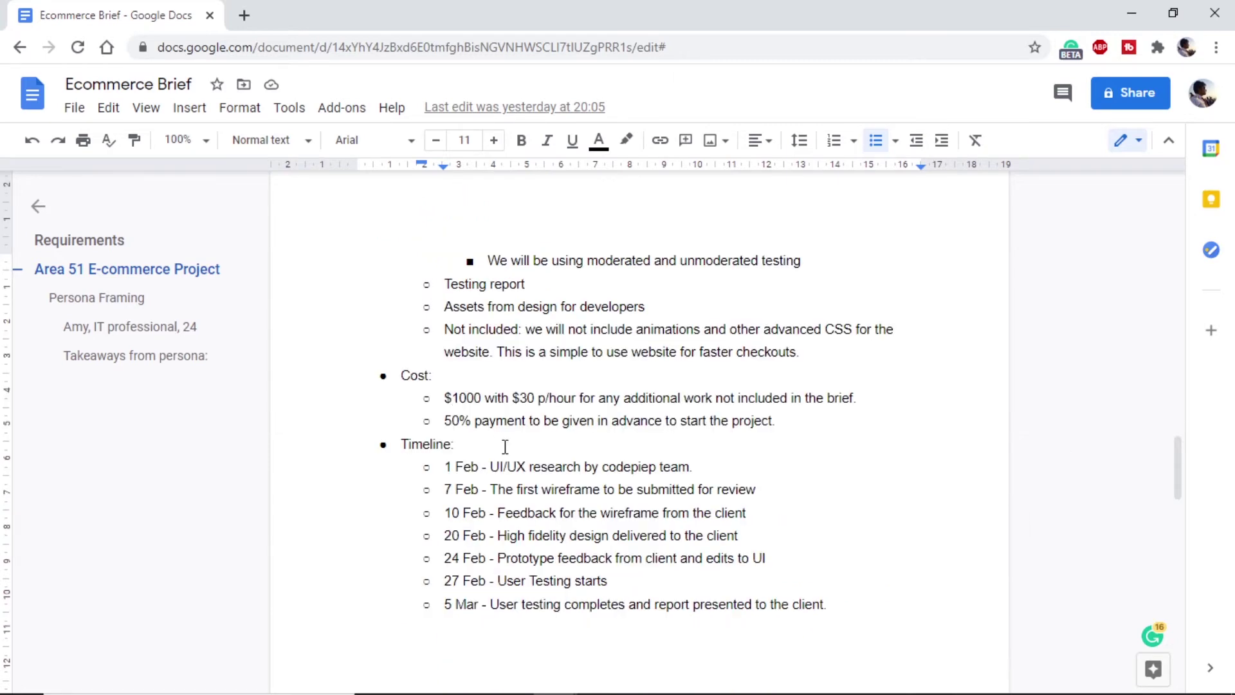
pyautogui.moveTo(482, 397); pyautogui.dragTo(448, 397)
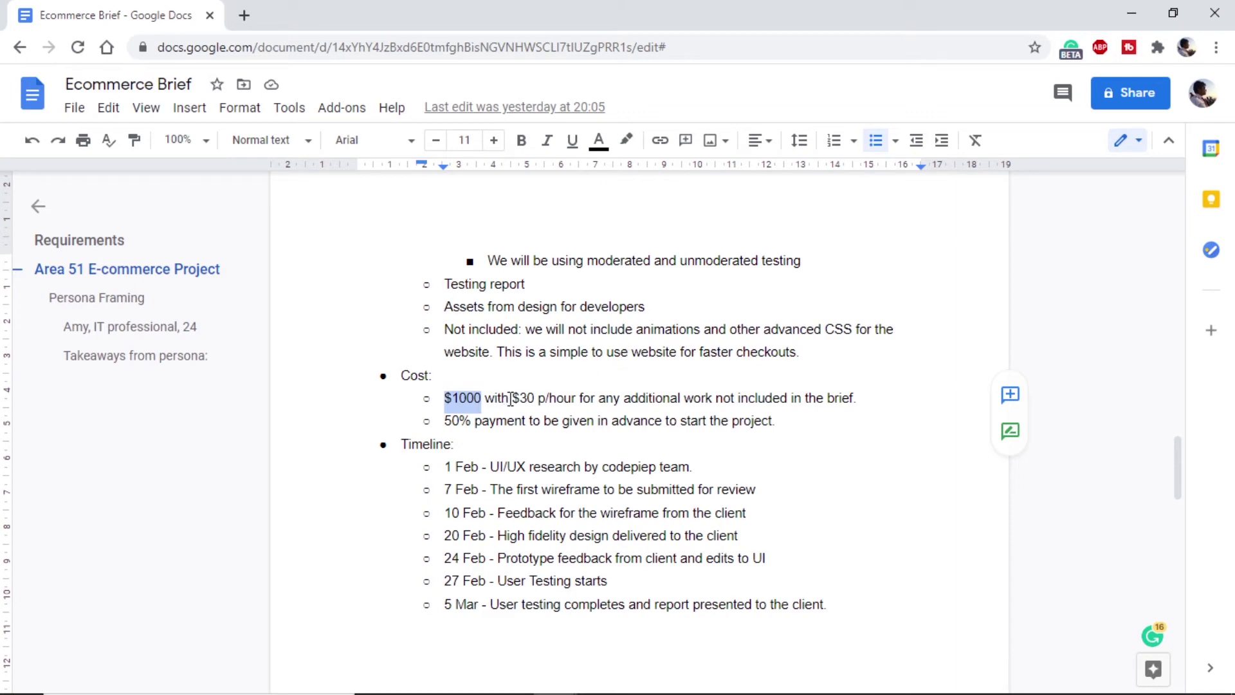
pyautogui.moveTo(512, 399); pyautogui.dragTo(578, 401)
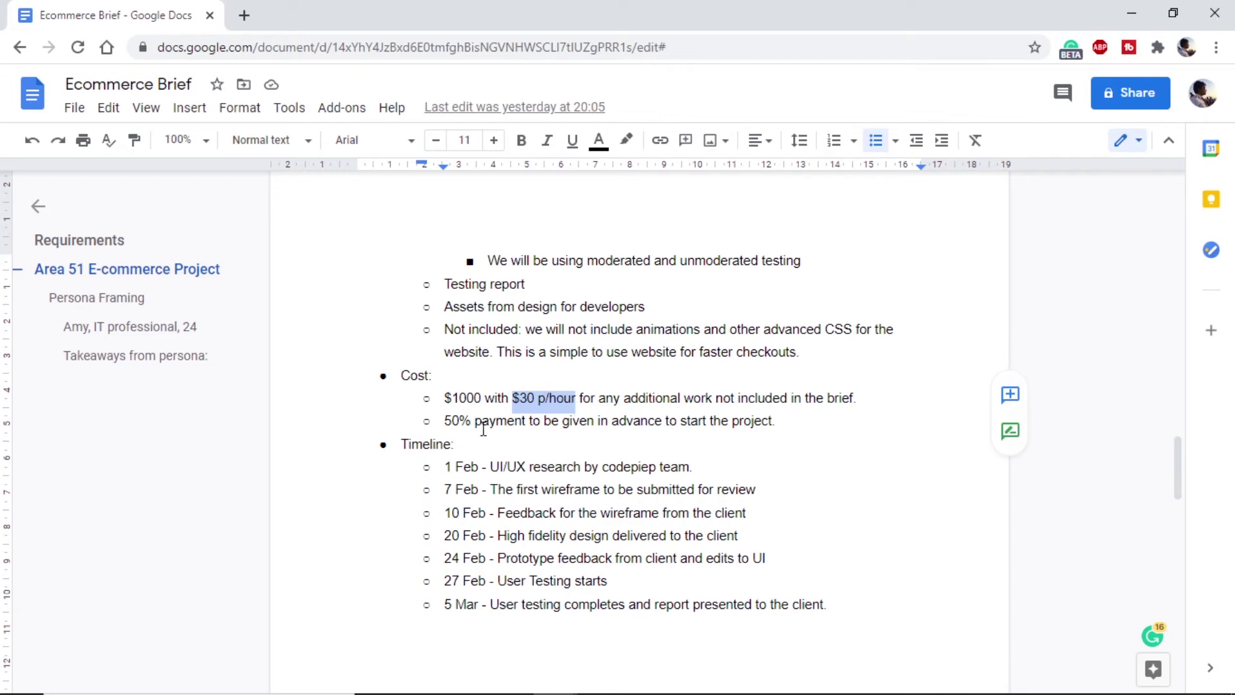
pyautogui.moveTo(474, 420); pyautogui.dragTo(450, 417)
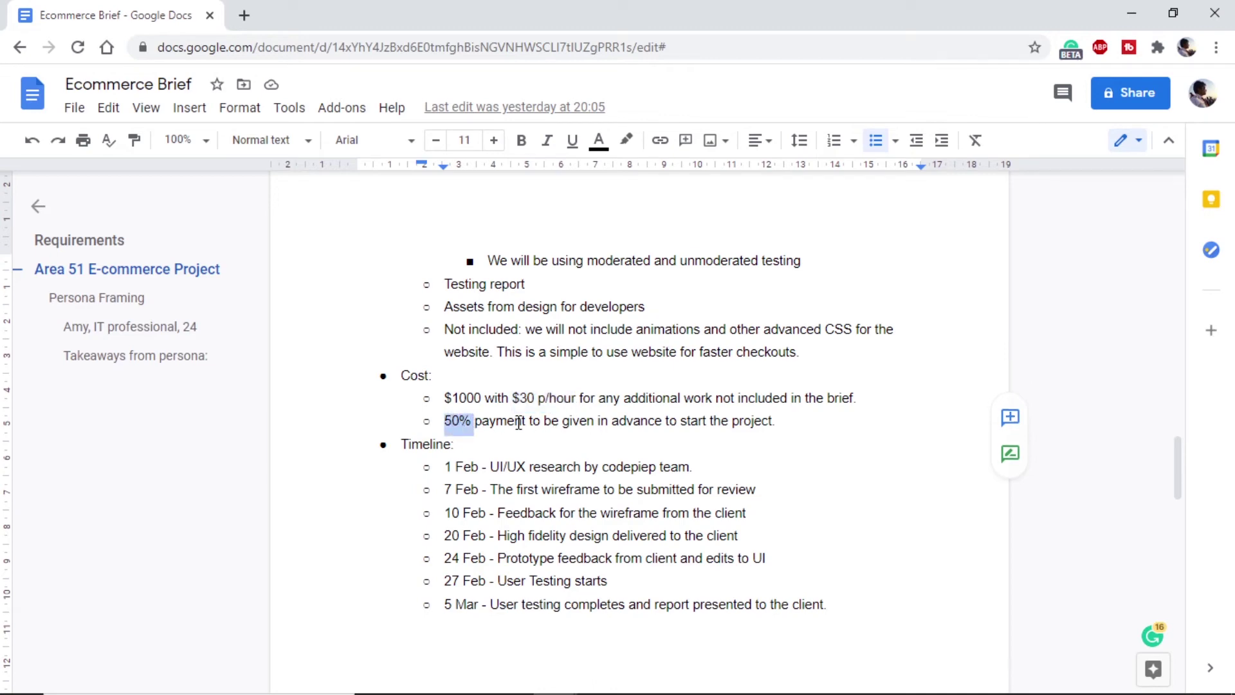
pyautogui.click(490, 445)
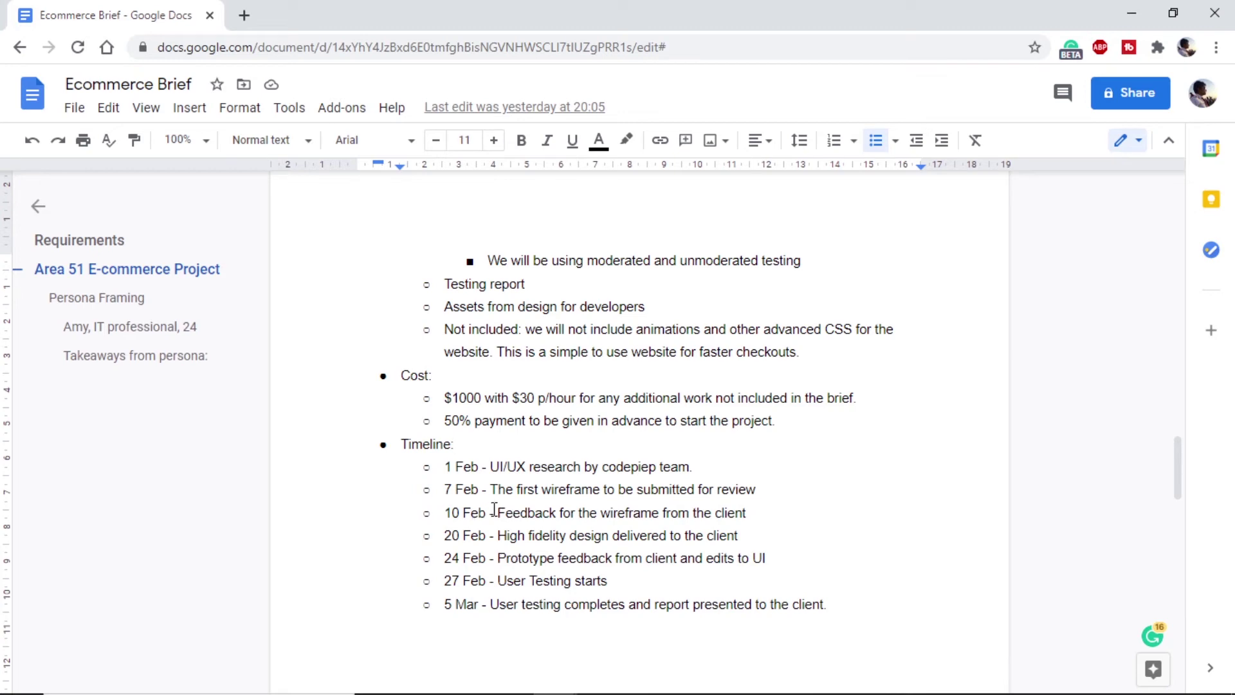
# Highlight the Timeline's 20 Feb high fidelity design milestone and the 5 Mar final date.
pyautogui.moveTo(445, 536); pyautogui.dragTo(541, 535)
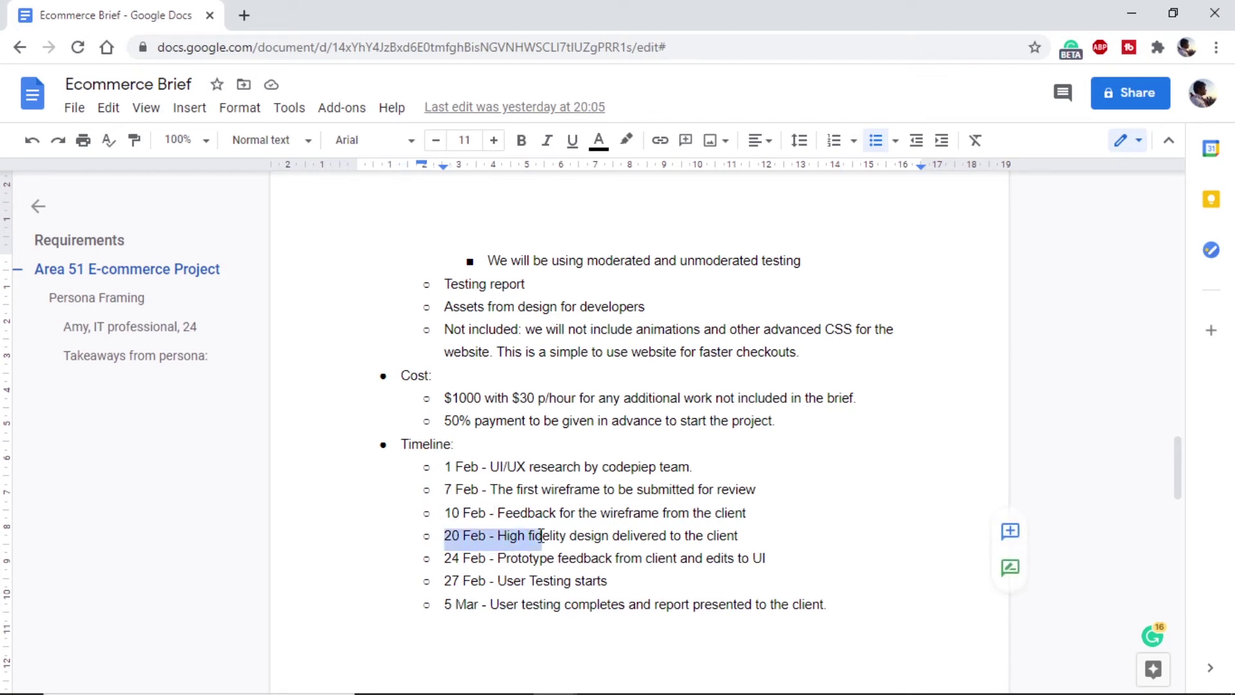
pyautogui.click(541, 536)
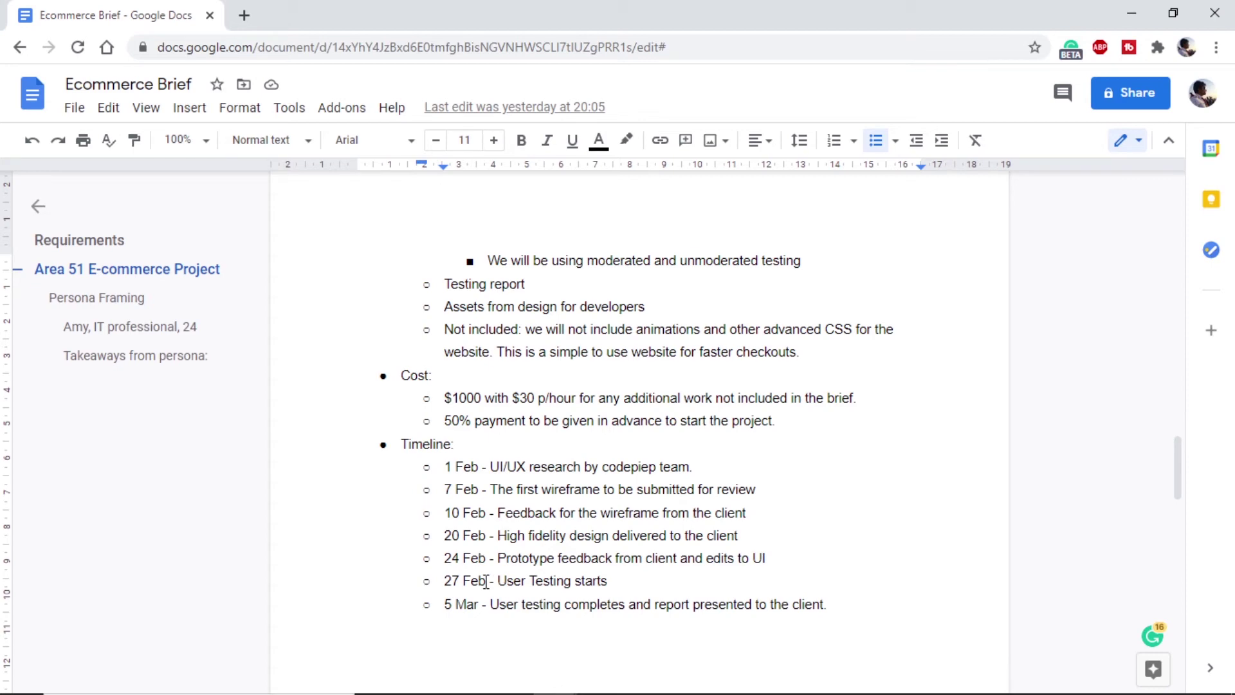
pyautogui.scroll(-3, 505, 589)
pyautogui.moveTo(482, 425); pyautogui.dragTo(444, 426)
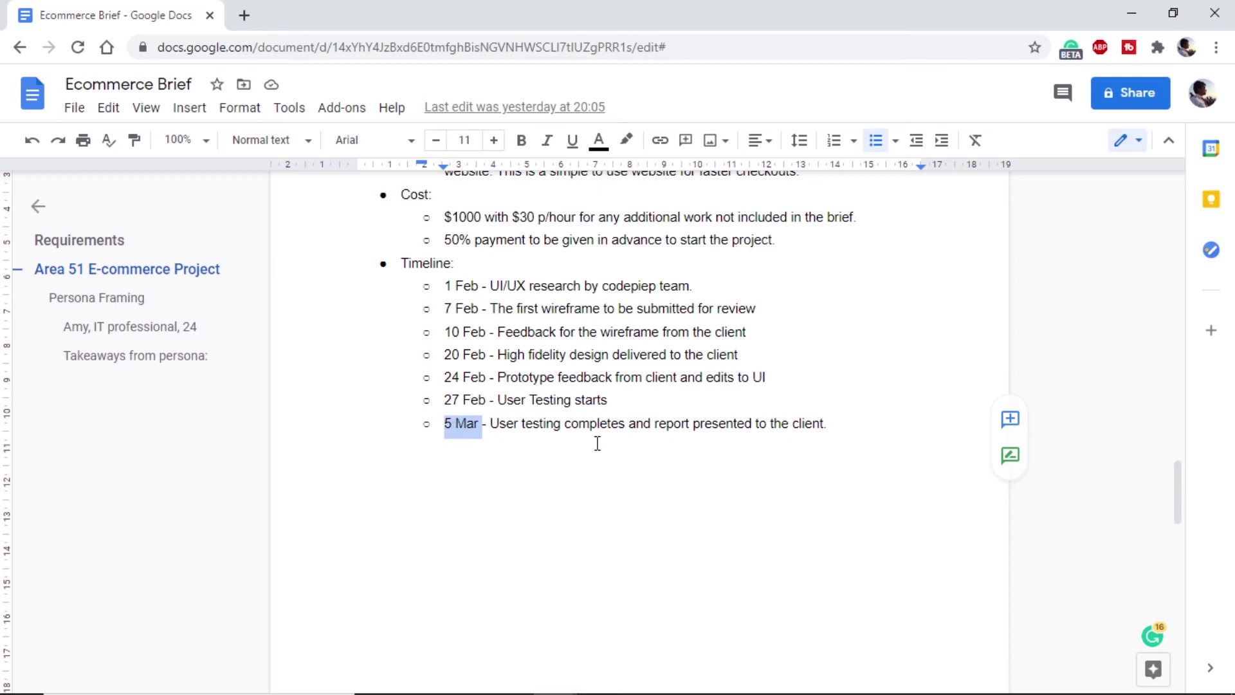